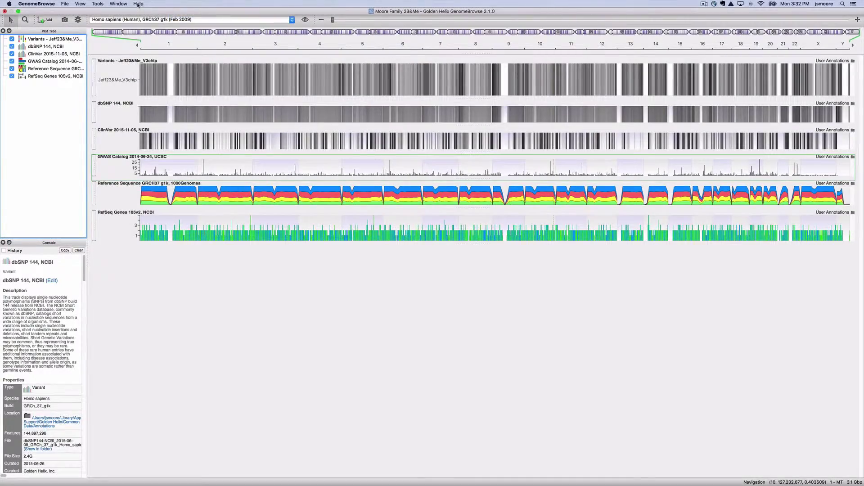
Open the GenomeBrowse PDF manual and search it for Evernote, finding the chapter on page 109
{"action": "left_click", "coordinate": [138, 4]}
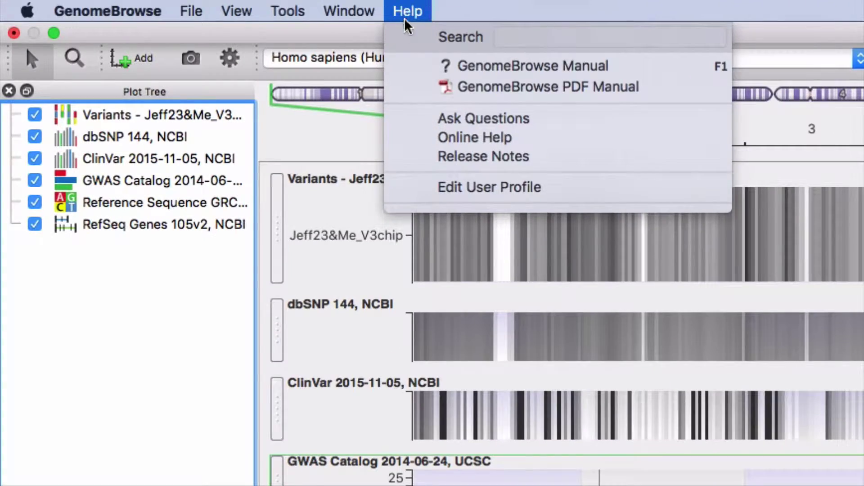
{"action": "left_click", "coordinate": [495, 87]}
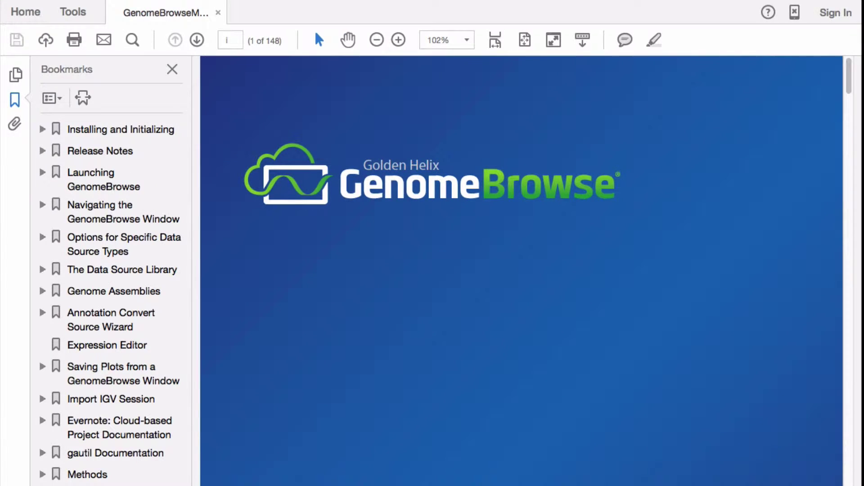
{"action": "key", "text": "ctrl+f"}
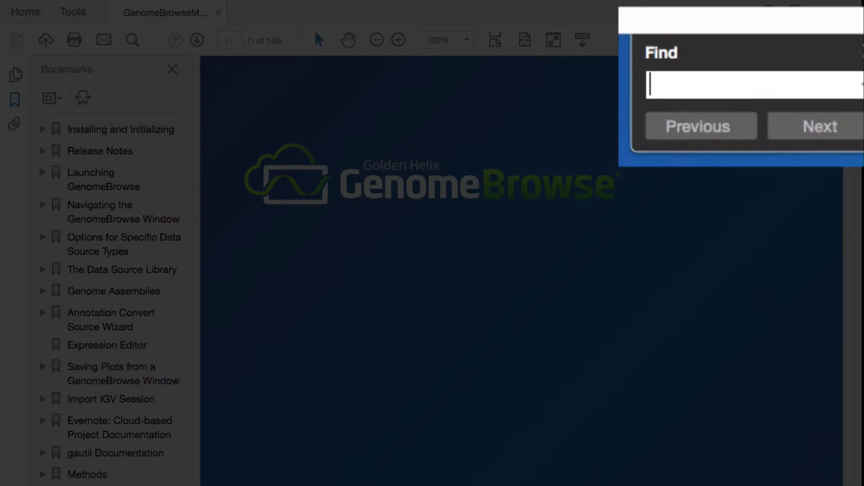
{"action": "type", "text": "Evernote"}
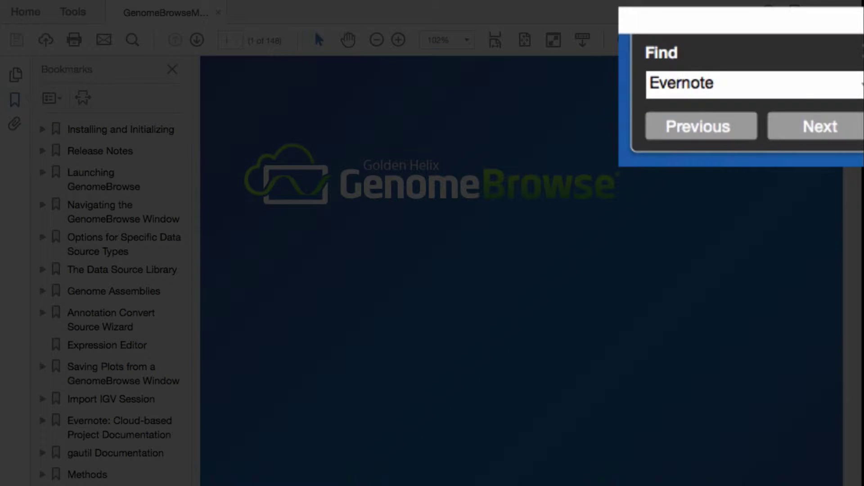
{"action": "key", "text": "Return"}
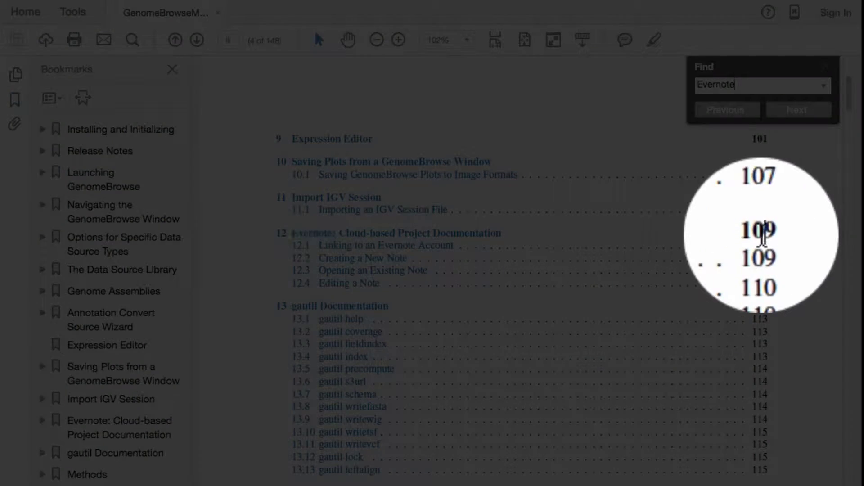
{"action": "double_click", "coordinate": [760, 233]}
{"action": "left_click", "coordinate": [826, 66]}
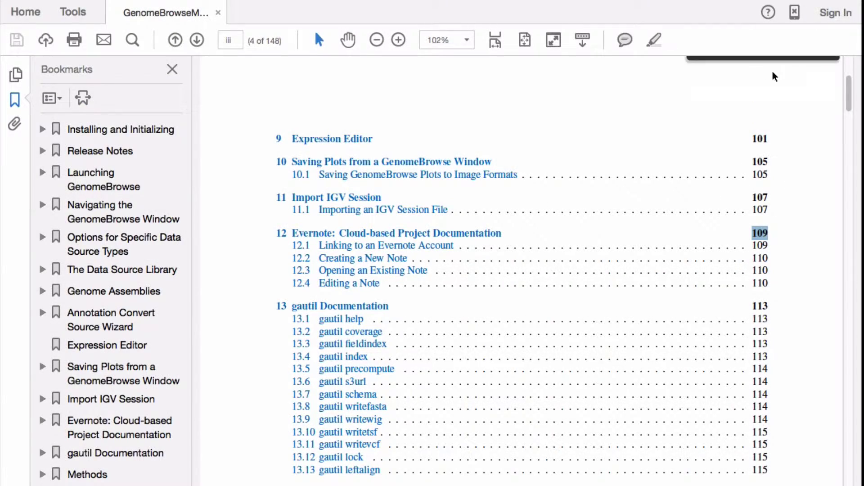
Jump to page 109 and highlight the sentence about linking GenomeBrowse with Evernote
{"action": "left_click", "coordinate": [229, 41]}
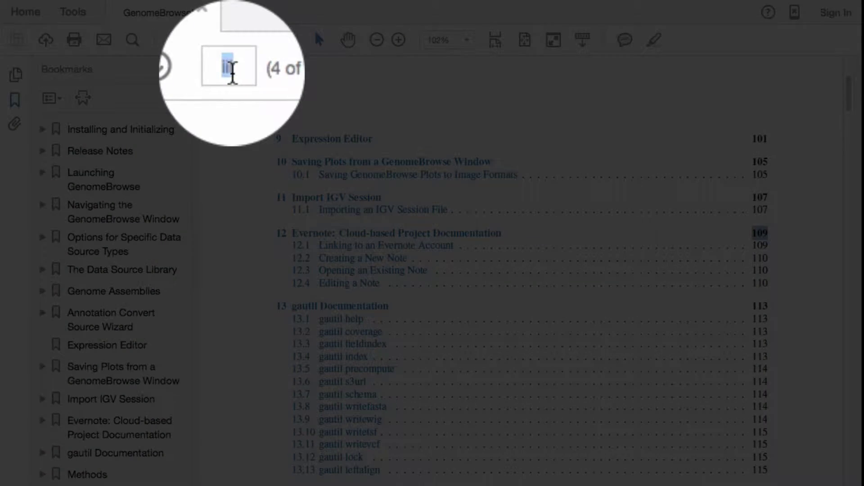
{"action": "type", "text": "109"}
{"action": "key", "text": "Return"}
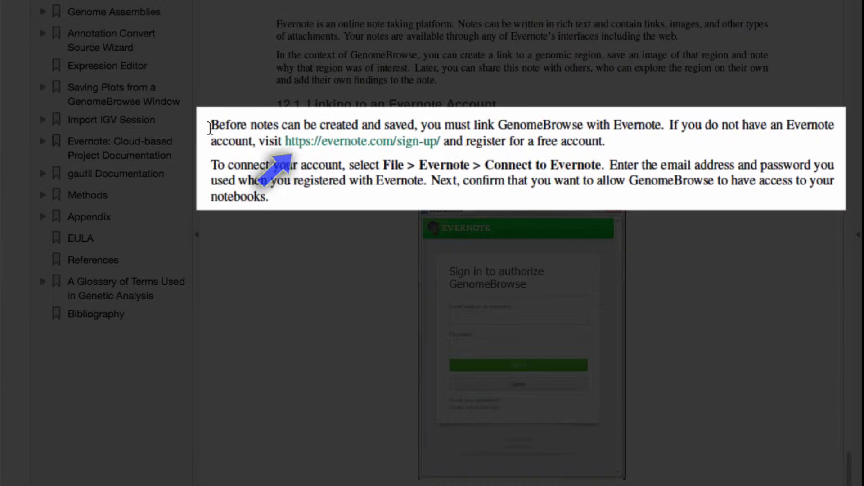
{"action": "left_click_drag", "start_coordinate": [209, 128], "coordinate": [650, 129]}
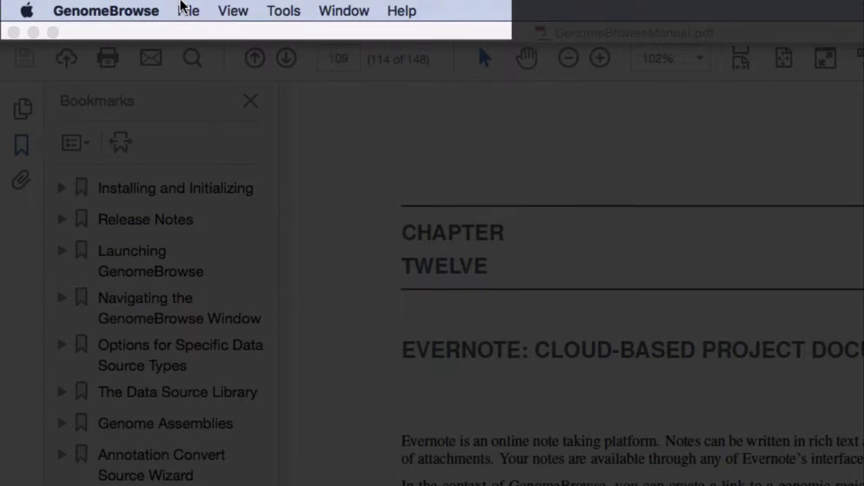
Start Connect to Evernote and sign in with the account e-mail and password
{"action": "left_click", "coordinate": [182, 7]}
{"action": "mouse_move", "coordinate": [306, 229]}
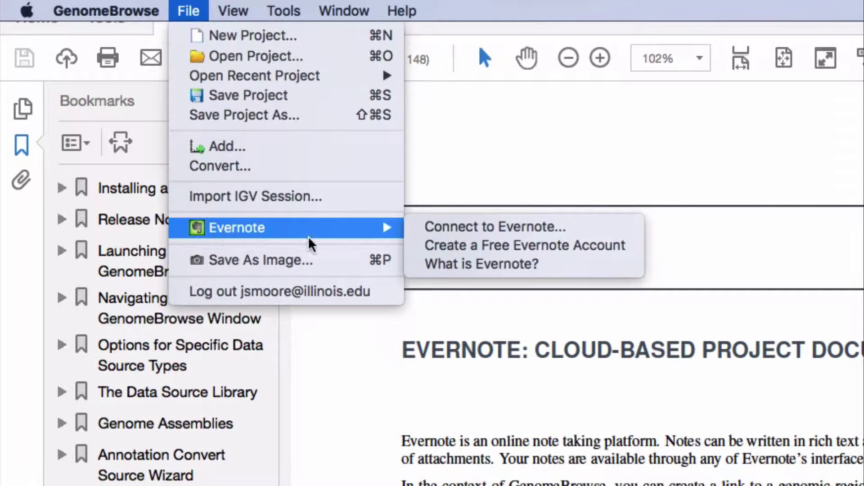
{"action": "left_click", "coordinate": [441, 228]}
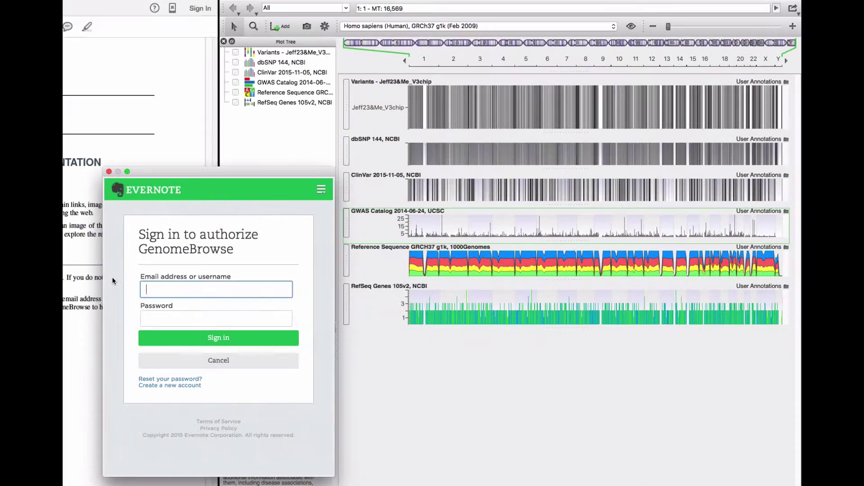
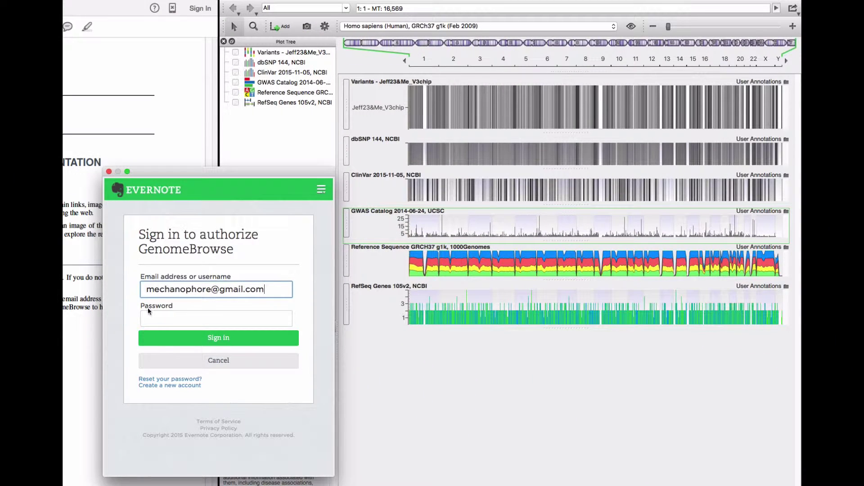
{"action": "left_click", "coordinate": [151, 318]}
{"action": "type", "text": "•••••••"}
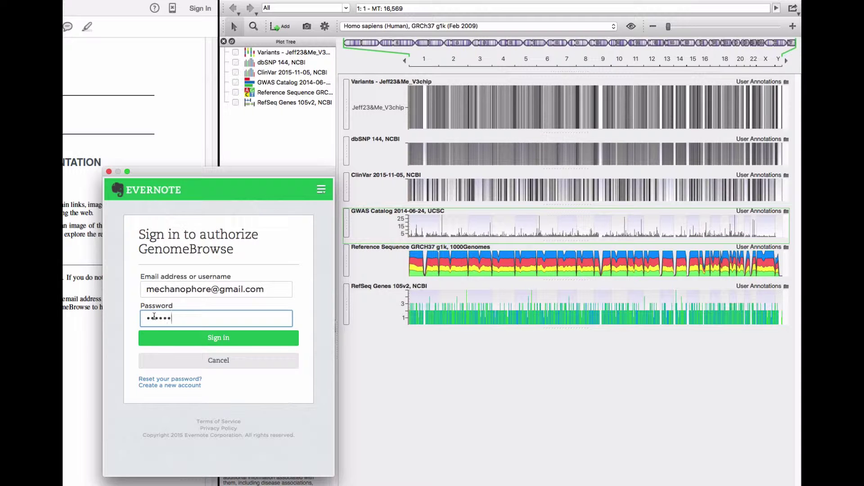
{"action": "type", "text": "••••"}
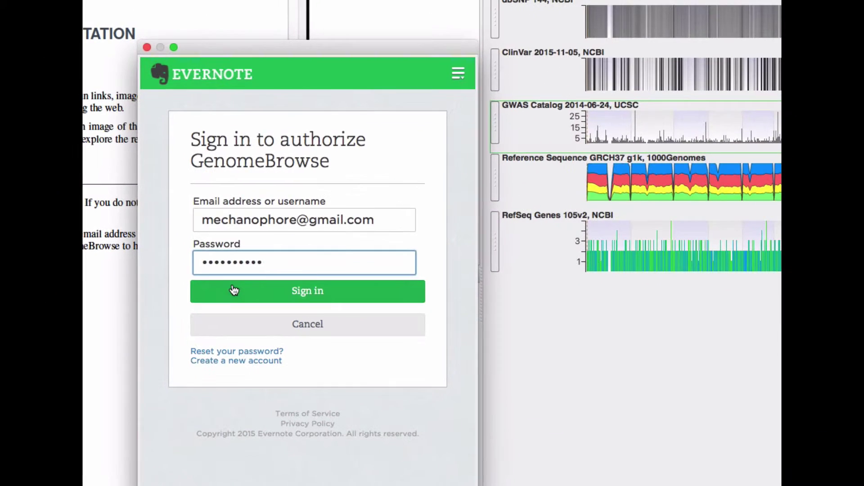
{"action": "left_click", "coordinate": [233, 291]}
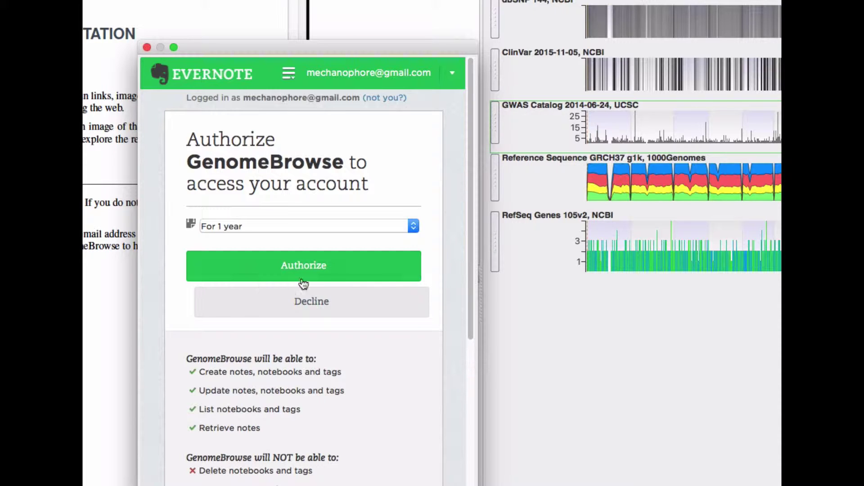
Authorize GenomeBrowse's access to the Evernote account for 1 year and dismiss the success message
{"action": "left_click_drag", "start_coordinate": [472, 271], "coordinate": [475, 372]}
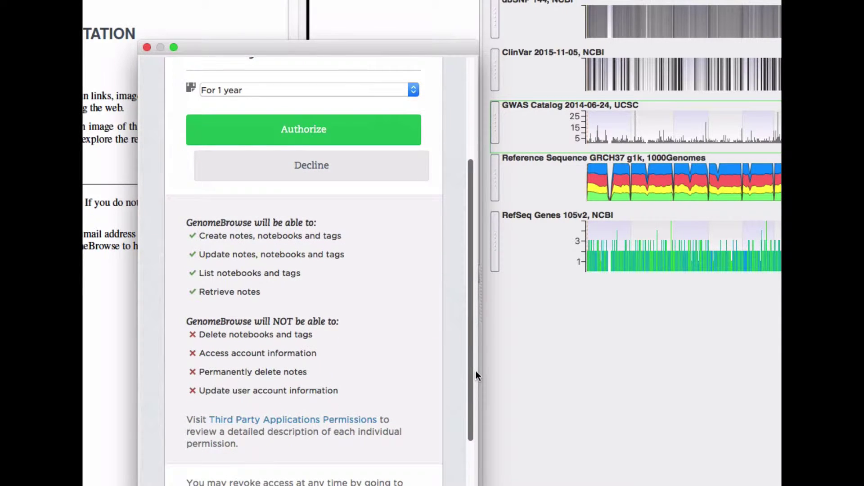
{"action": "left_click", "coordinate": [343, 141]}
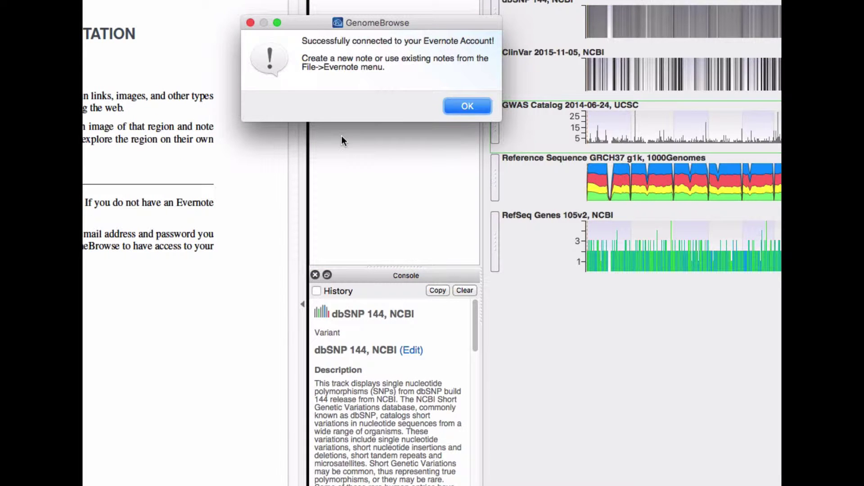
{"action": "left_click", "coordinate": [451, 109]}
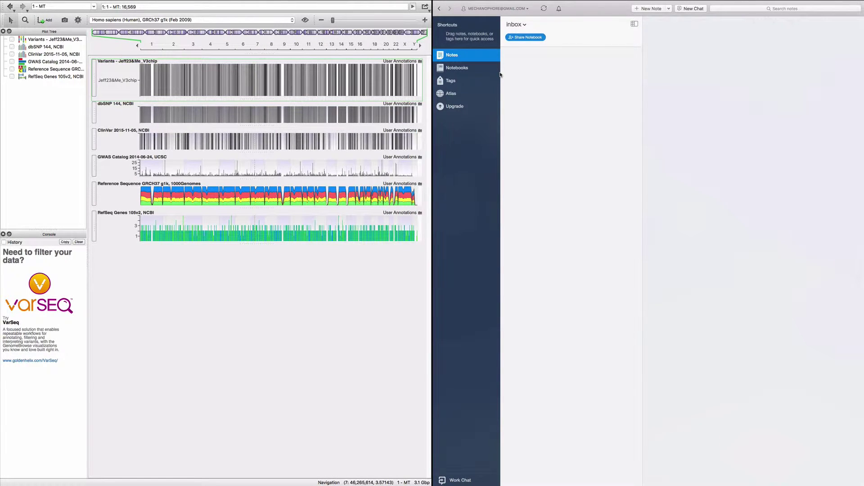
Create a new Evernote notebook named BRCA1, shared with just you
{"action": "left_click", "coordinate": [465, 72]}
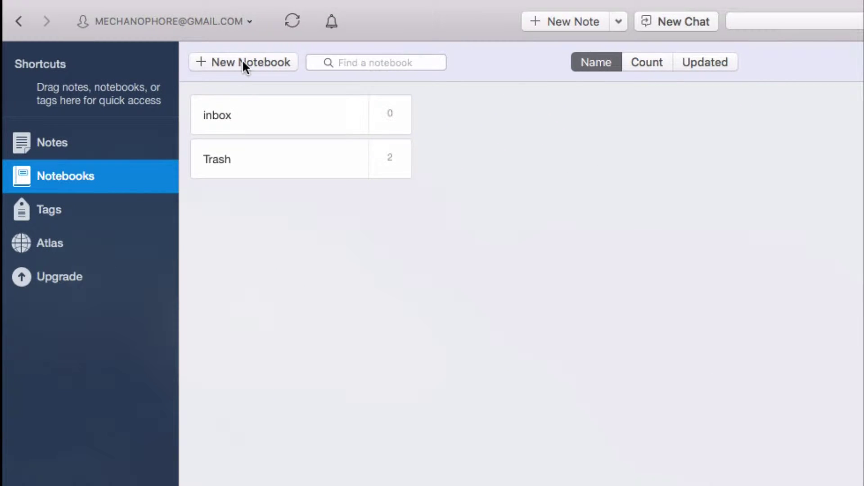
{"action": "left_click", "coordinate": [526, 24]}
{"action": "type", "text": "B"}
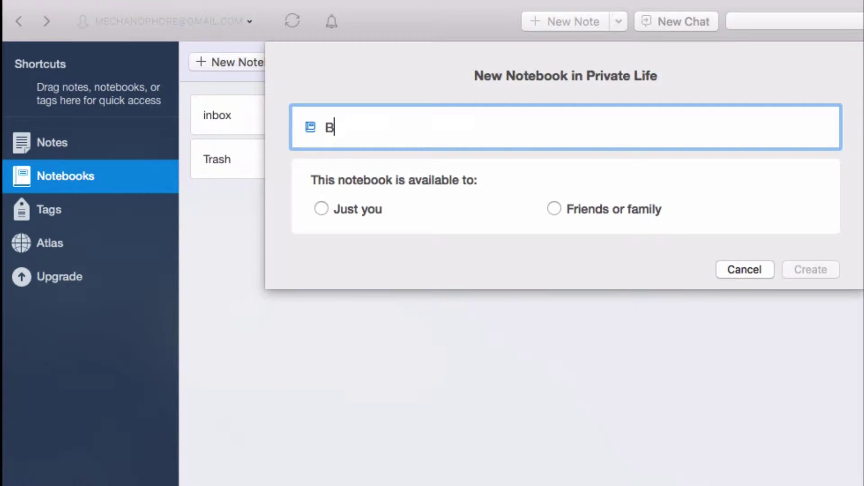
{"action": "type", "text": "RCA1"}
{"action": "left_click", "coordinate": [321, 207]}
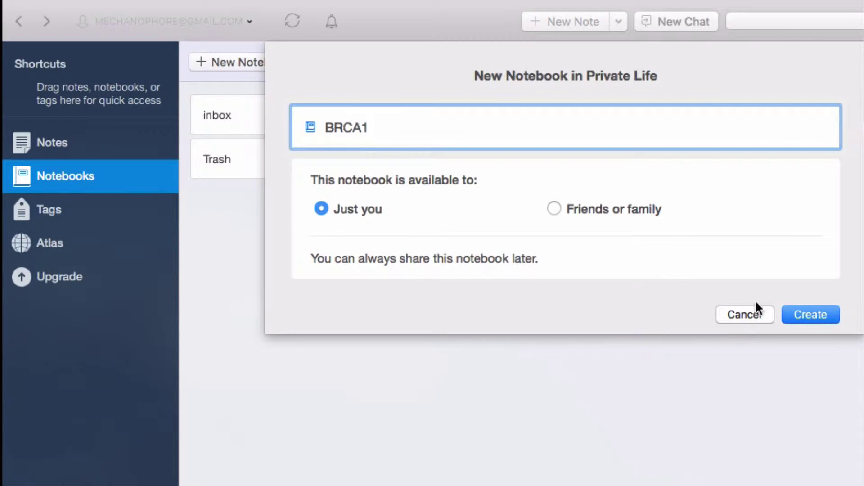
{"action": "left_click", "coordinate": [809, 315]}
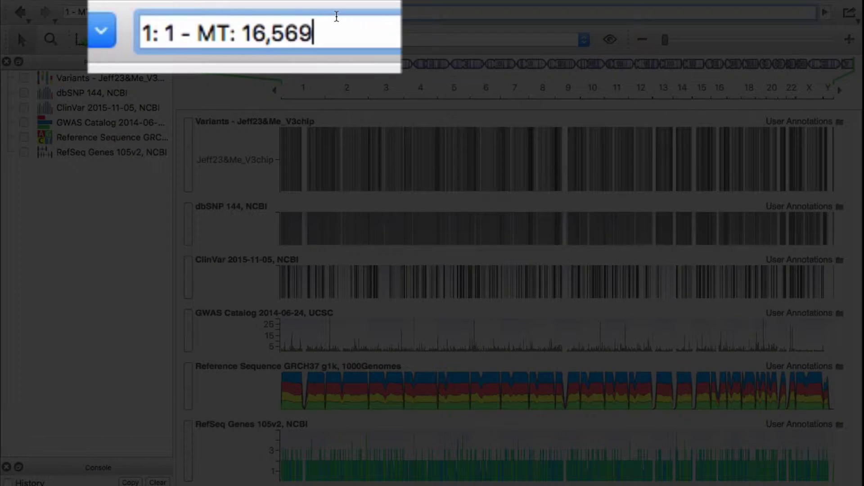
Replace the location with BRCA1 and jump to 17: 41,196,312 - 41,276,132
{"action": "key", "text": "super+a"}
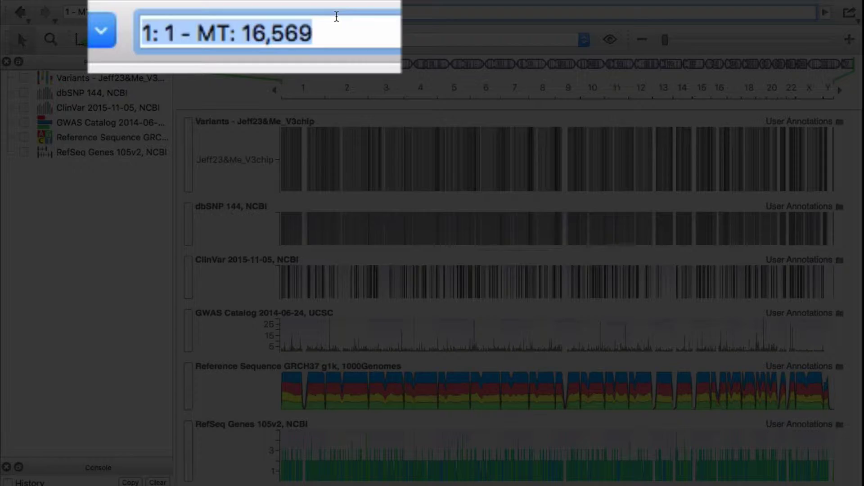
{"action": "type", "text": "BRC"}
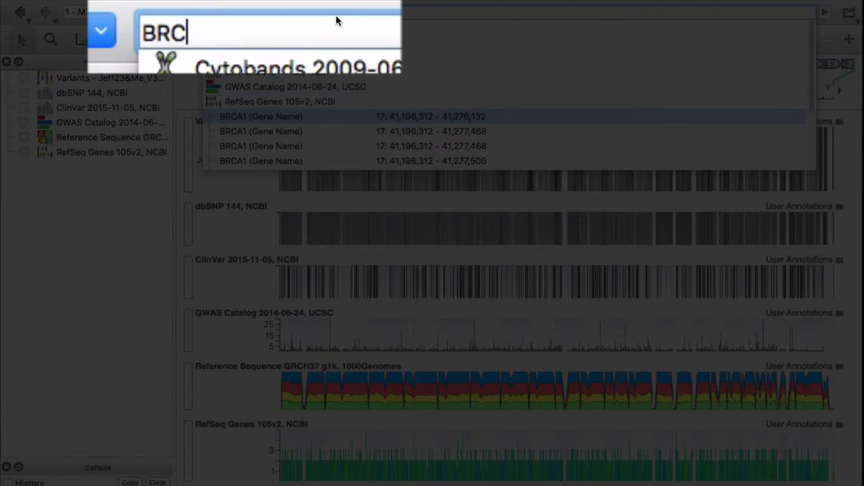
{"action": "type", "text": "A1"}
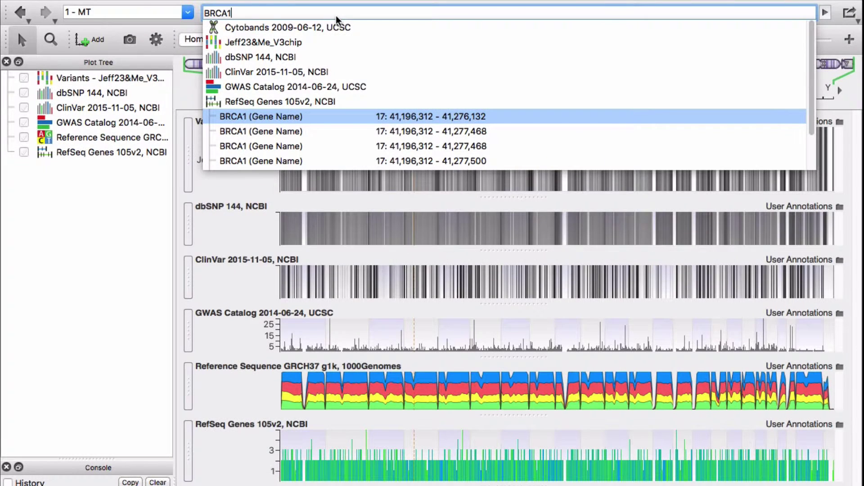
{"action": "left_click", "coordinate": [282, 118]}
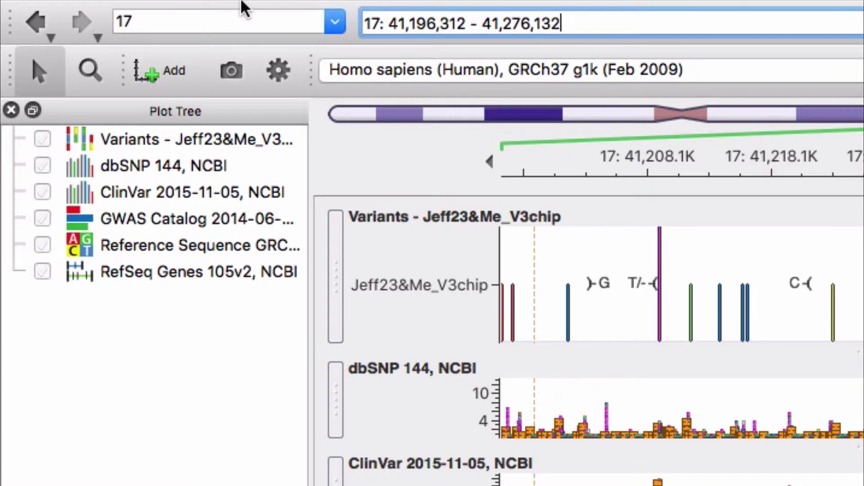
Create a new Evernote note titled 'JSM BRCA1' in the BRCA1 notebook
{"action": "left_click", "coordinate": [241, 8]}
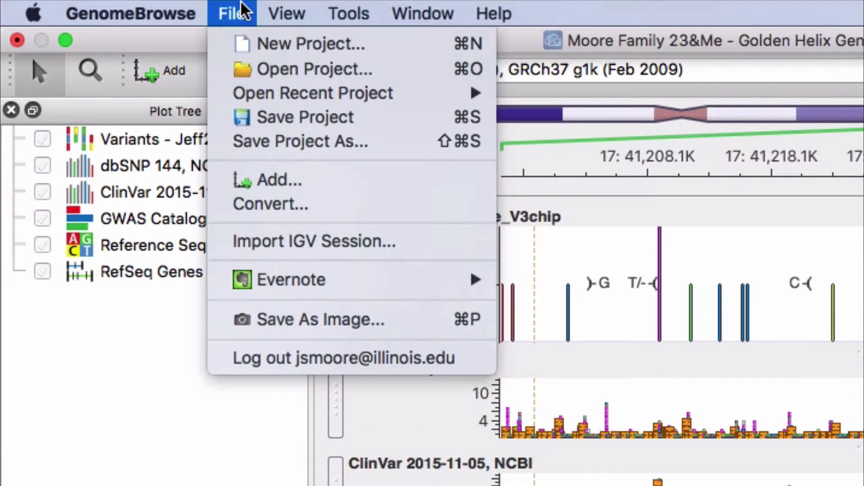
{"action": "mouse_move", "coordinate": [275, 274]}
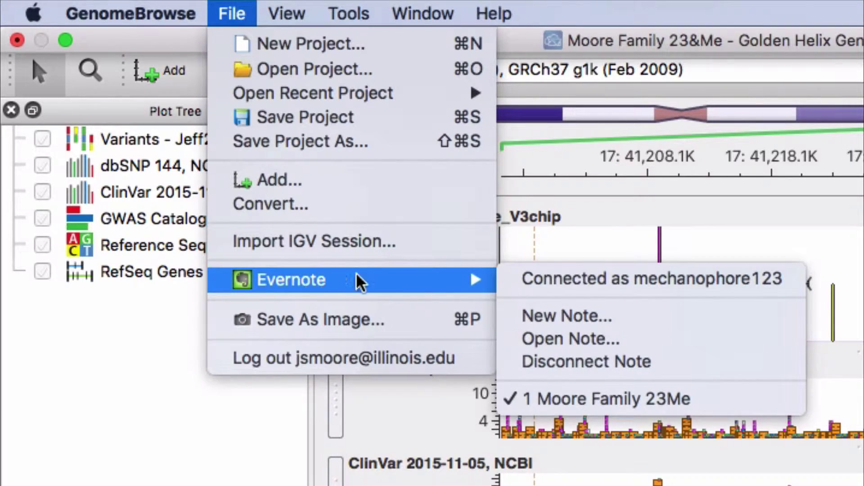
{"action": "left_click", "coordinate": [547, 320]}
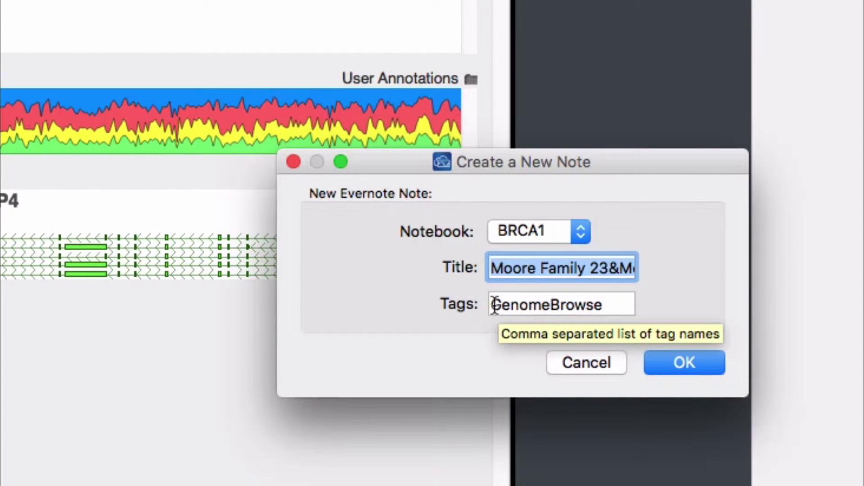
{"action": "type", "text": "JSM"}
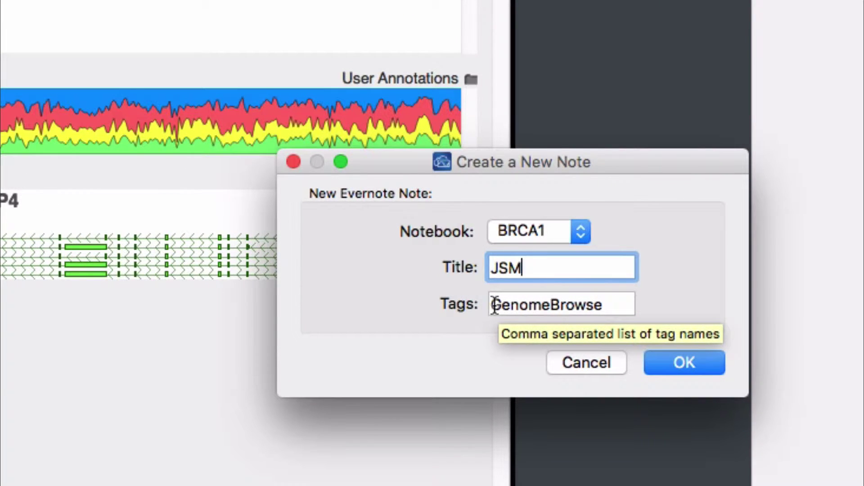
{"action": "type", "text": " BRCA"}
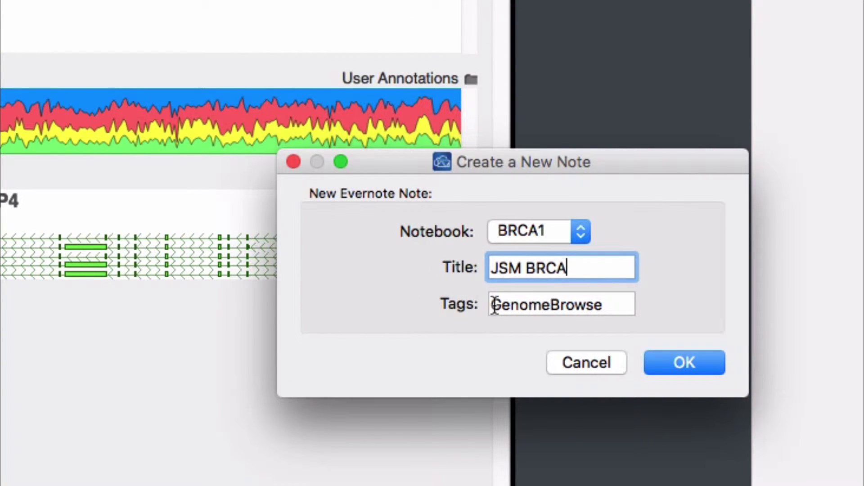
{"action": "type", "text": "1"}
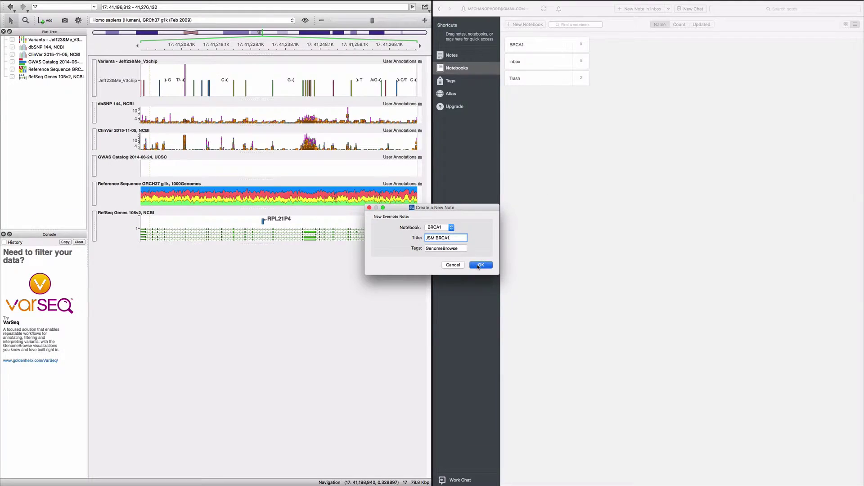
{"action": "left_click", "coordinate": [585, 318]}
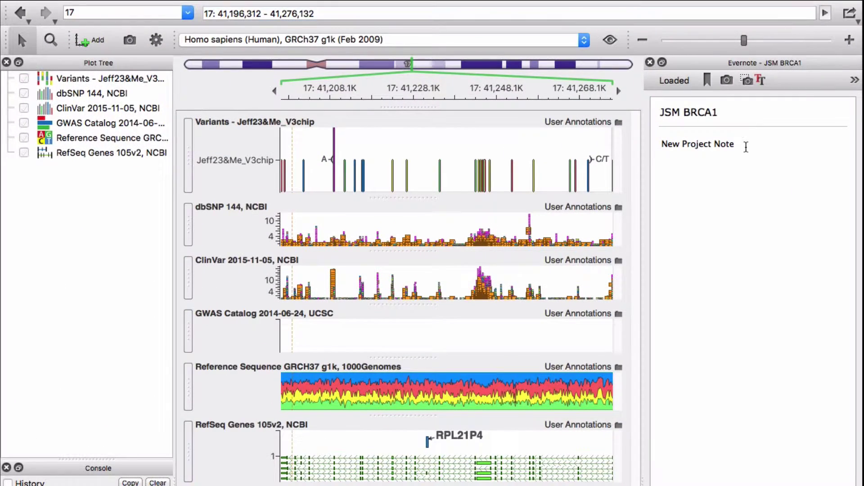
Delete the 'New Project Note' placeholder text from the JSM BRCA1 note
{"action": "left_click_drag", "start_coordinate": [373, 73], "coordinate": [352, 71]}
{"action": "left_click_drag", "start_coordinate": [703, 140], "coordinate": [658, 143]}
{"action": "key", "text": "BackSpace"}
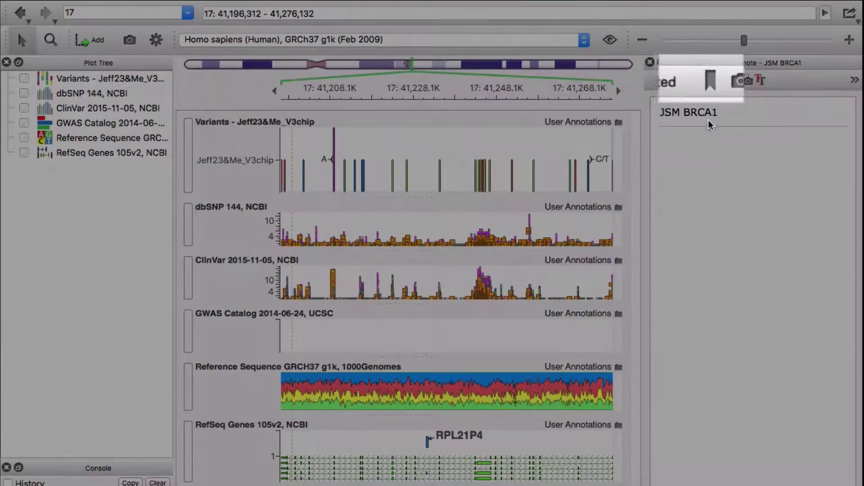
Bookmark region 17: 41,196,312 - 41,276,132 into the note and test the link from the genome view
{"action": "left_click", "coordinate": [707, 80]}
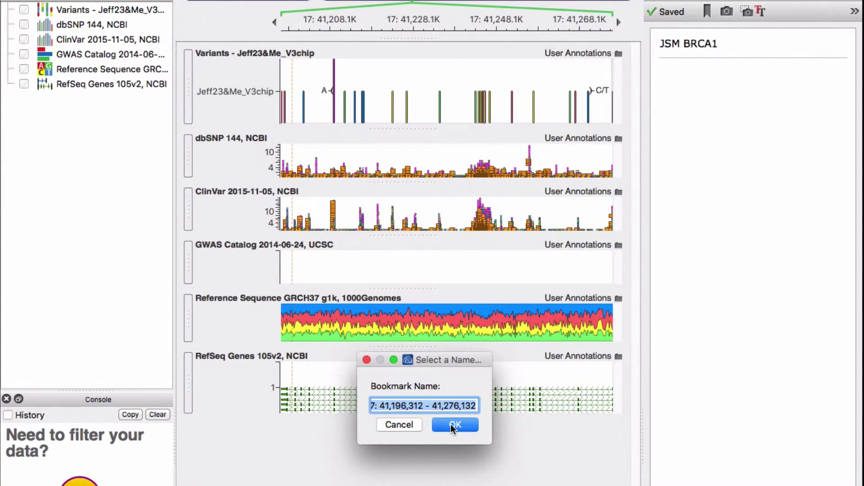
{"action": "left_click", "coordinate": [454, 443]}
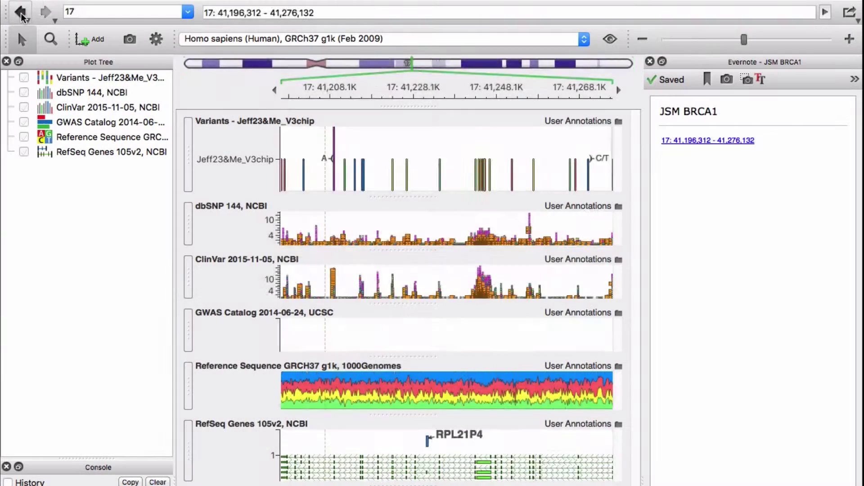
{"action": "left_click", "coordinate": [20, 14]}
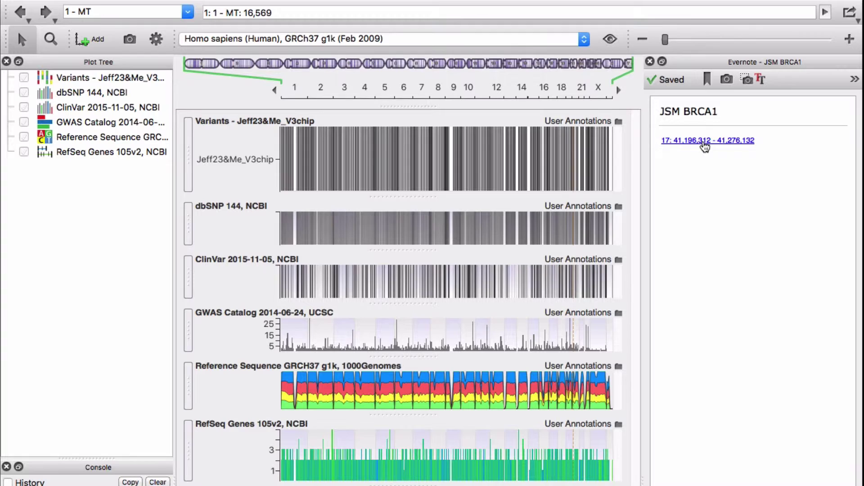
{"action": "left_click", "coordinate": [704, 140]}
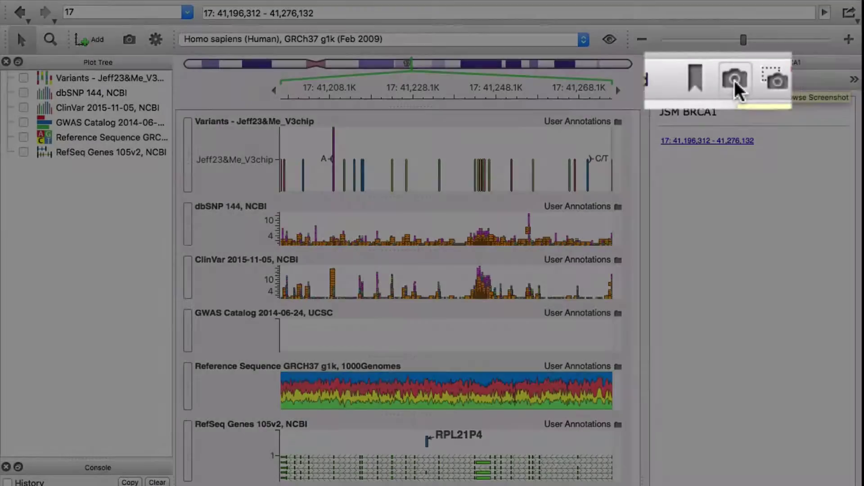
Save a screenshot of the BRCA1 tracks, with Domain View included, into the JSM BRCA1 note
{"action": "left_click", "coordinate": [747, 83]}
{"action": "left_click_drag", "start_coordinate": [581, 196], "coordinate": [150, 283]}
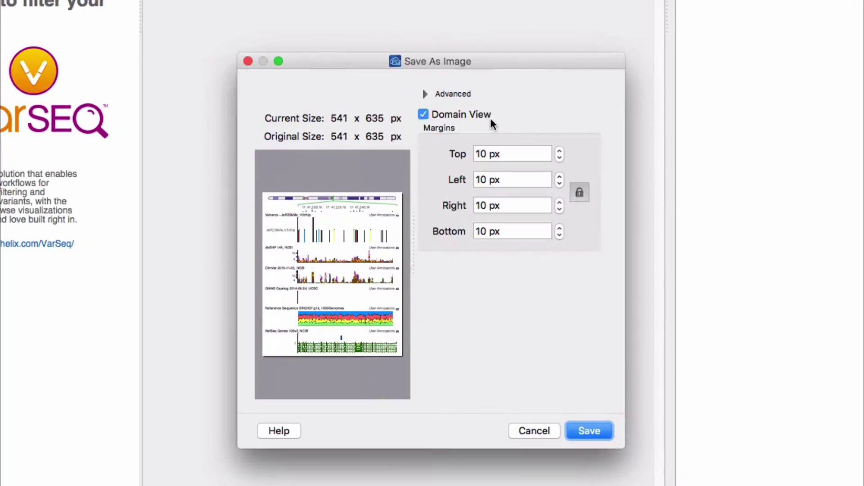
{"action": "left_click", "coordinate": [422, 114]}
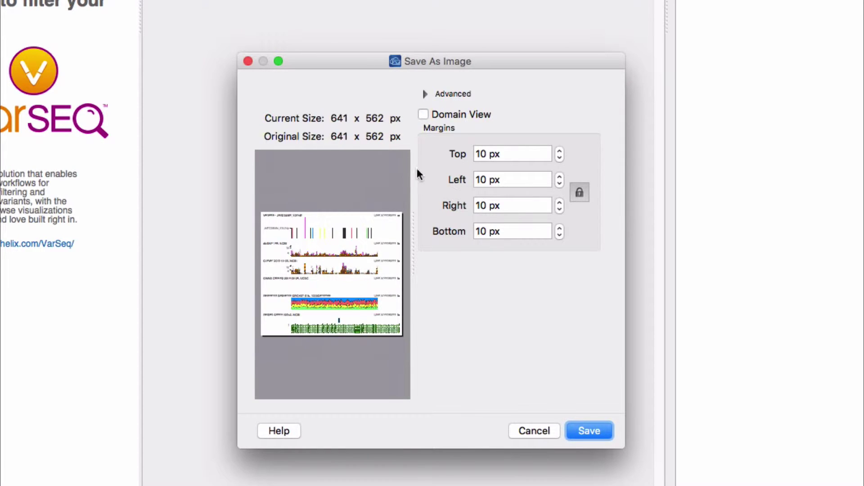
{"action": "left_click", "coordinate": [424, 113]}
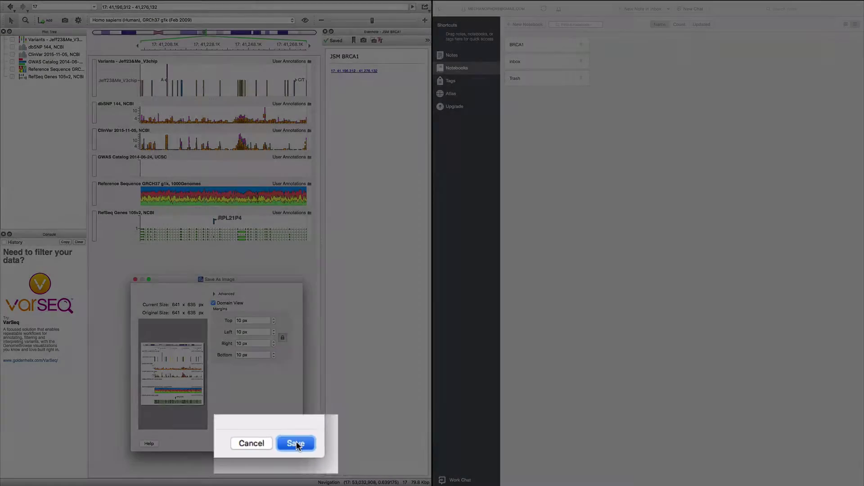
{"action": "left_click", "coordinate": [539, 444]}
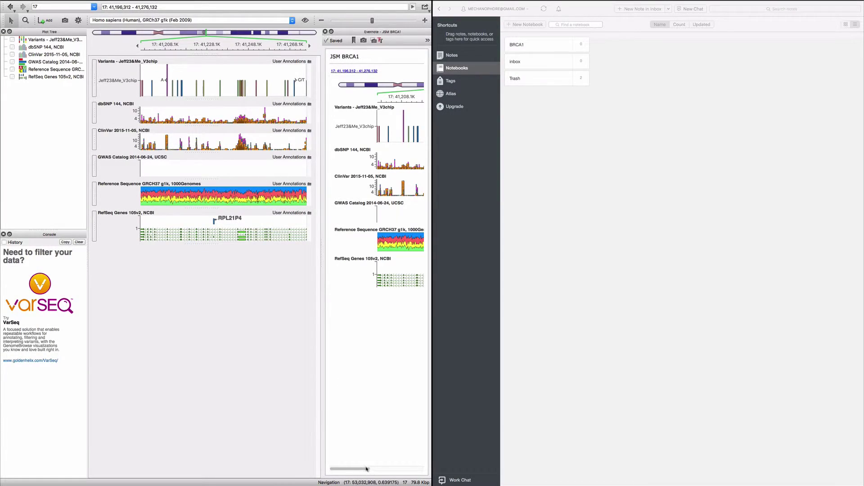
{"action": "left_click_drag", "start_coordinate": [367, 469], "coordinate": [361, 469]}
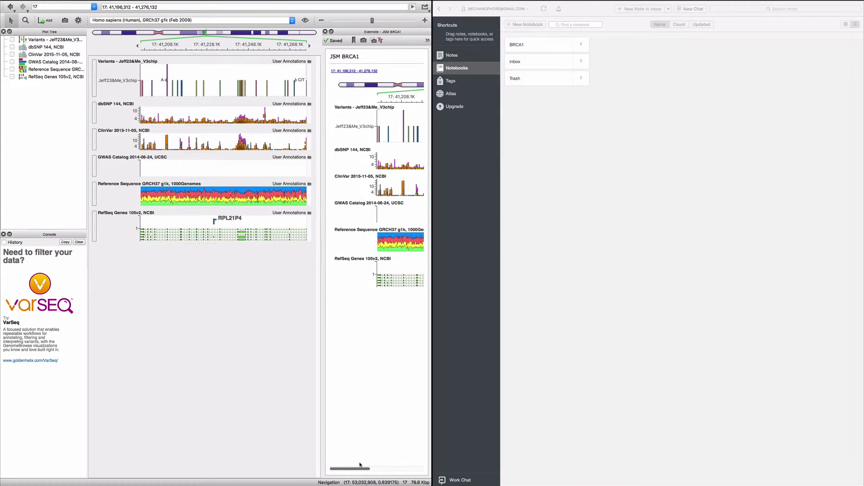
Sync the BRCA1 notebook, follow the JSM BRCA1 note's region link, and close the note panel
{"action": "left_click", "coordinate": [443, 70]}
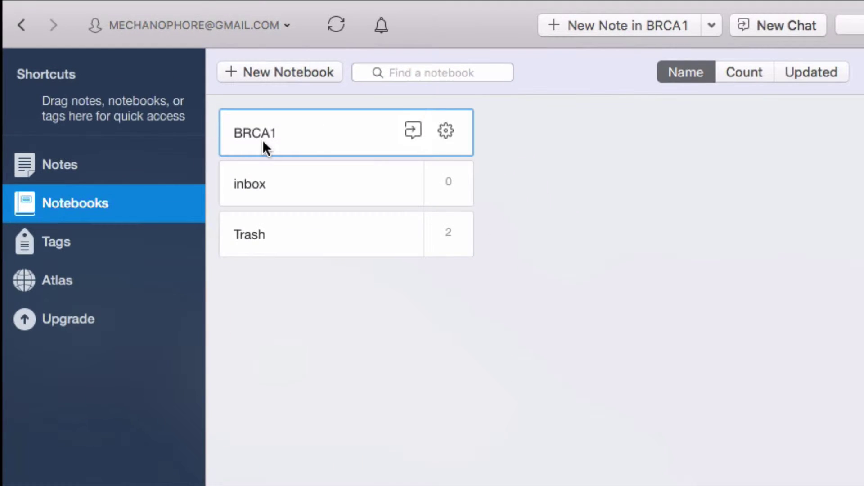
{"action": "double_click", "coordinate": [264, 142]}
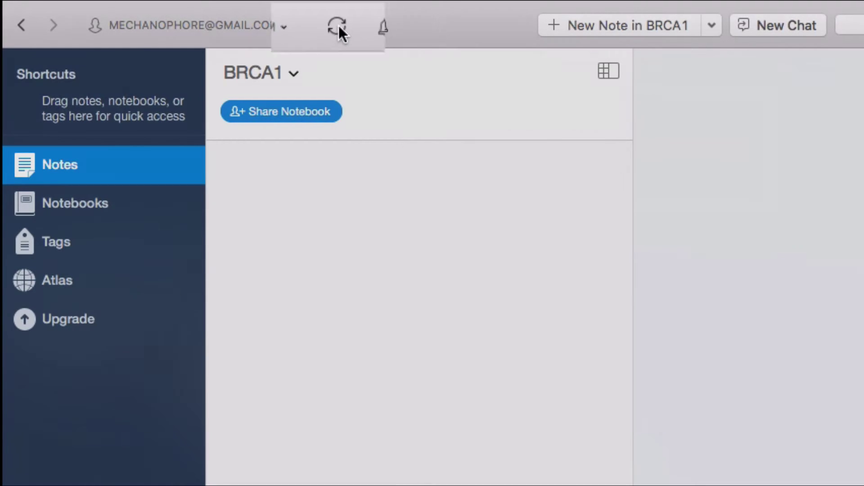
{"action": "left_click", "coordinate": [337, 26]}
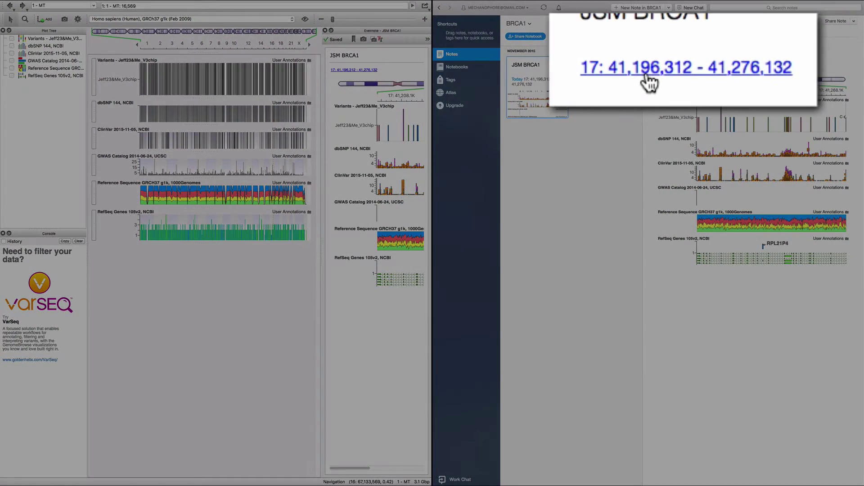
{"action": "left_click", "coordinate": [648, 79]}
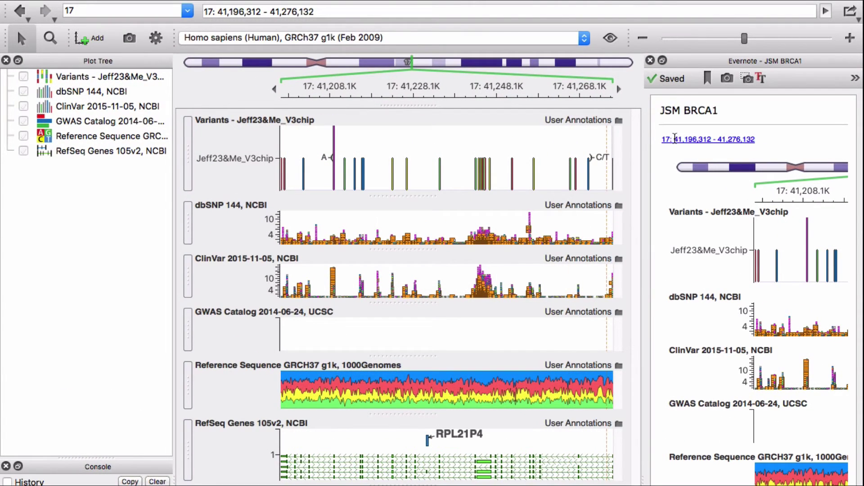
{"action": "left_click", "coordinate": [651, 60]}
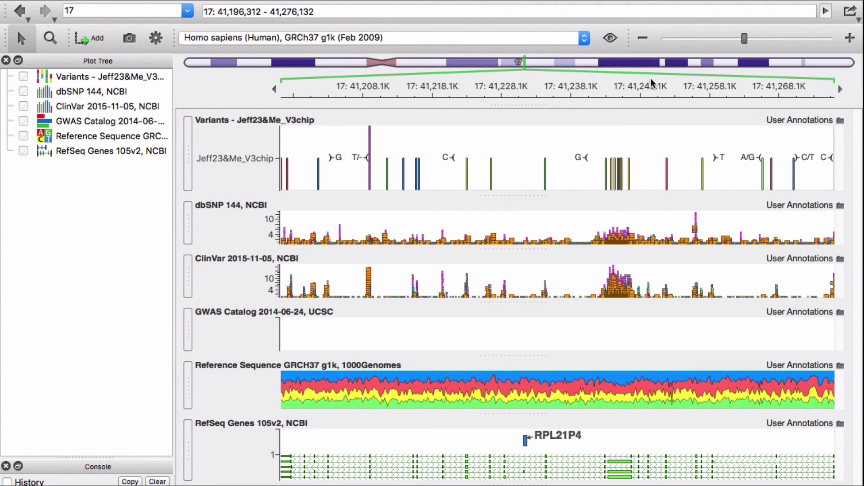